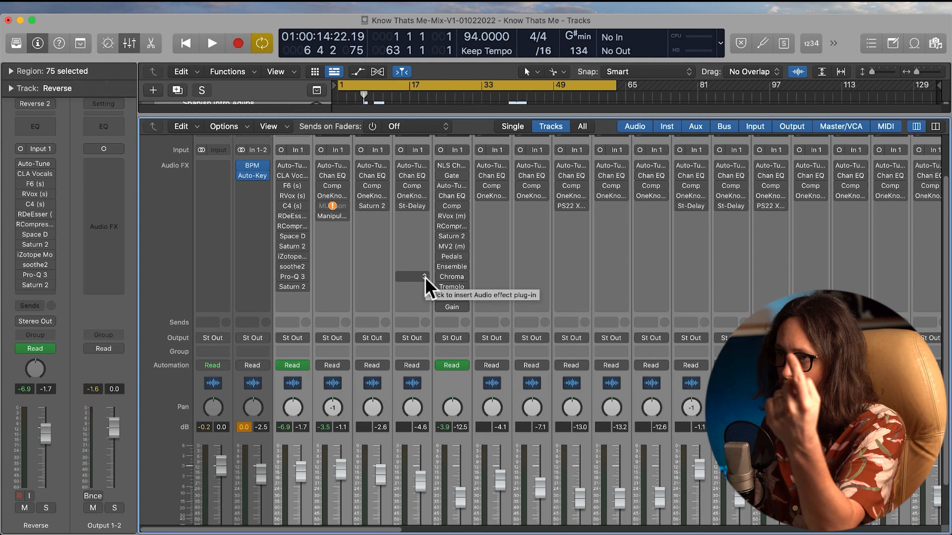
Turn off automation reading on the selected vocal channels and close the mixer
scroll(463, 287, right, 10)
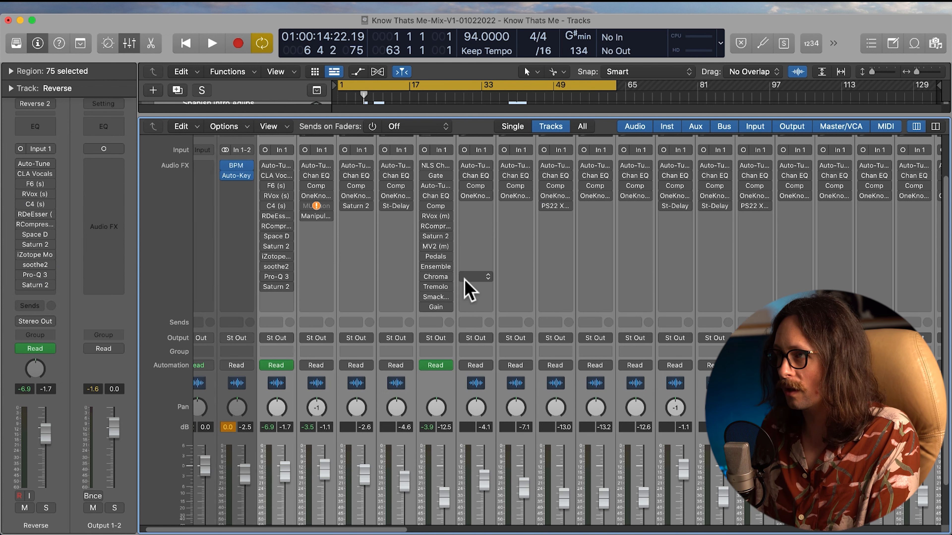
scroll(464, 279, right, 15)
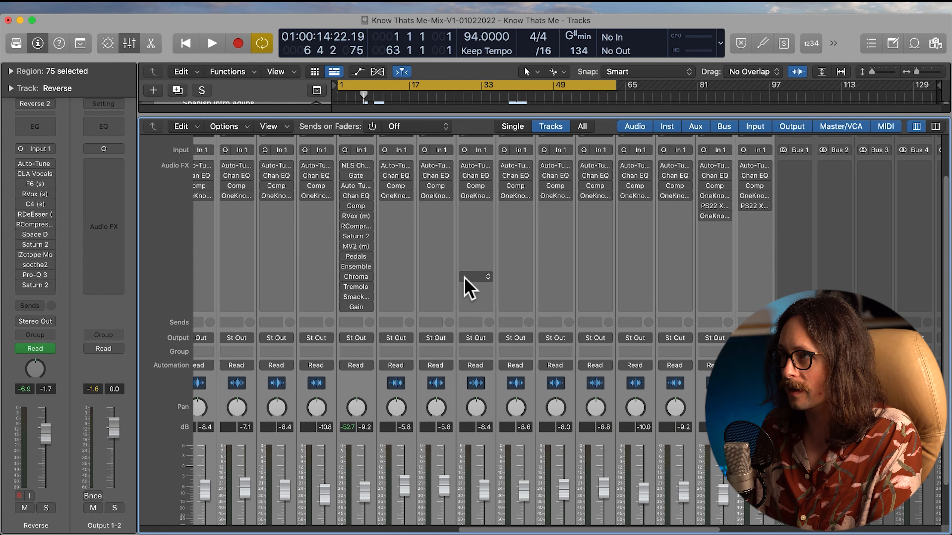
scroll(465, 279, left, 15)
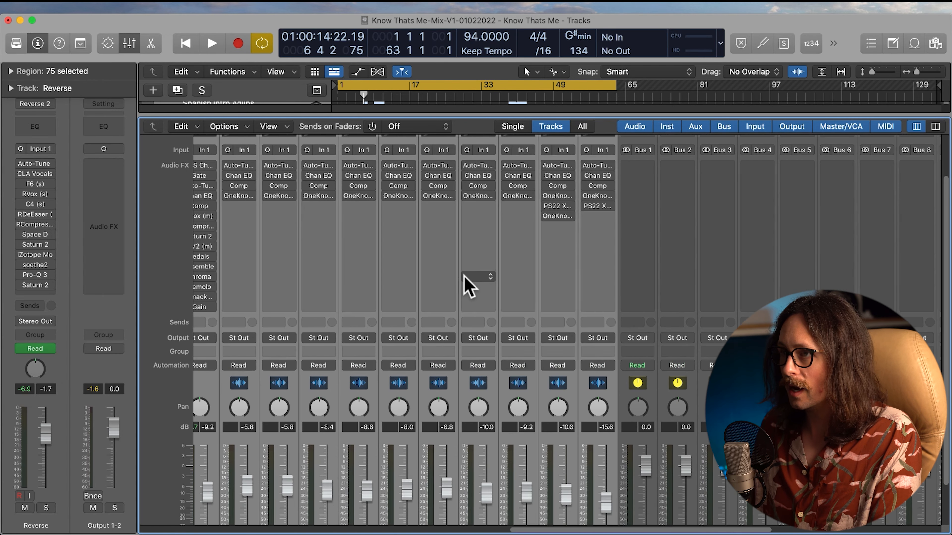
scroll(465, 280, right, 2)
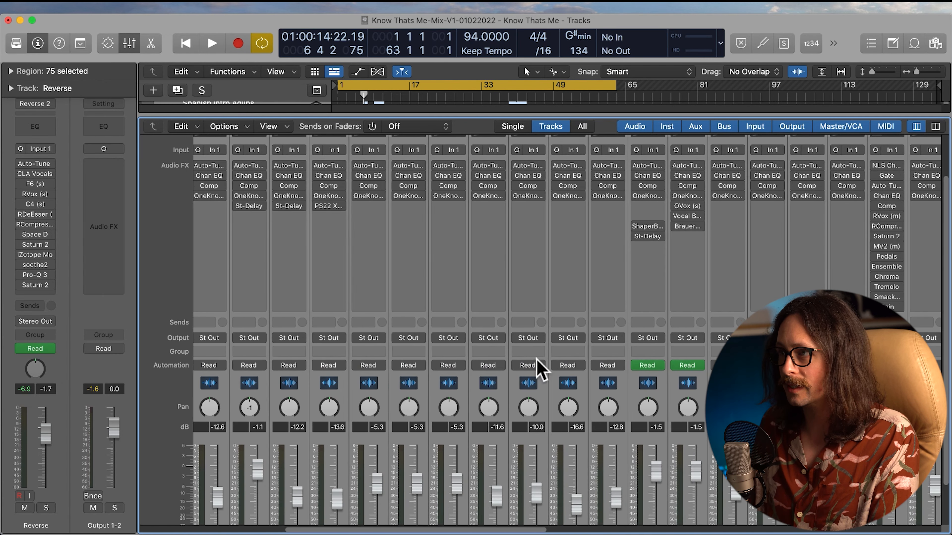
scroll(531, 366, down, 3)
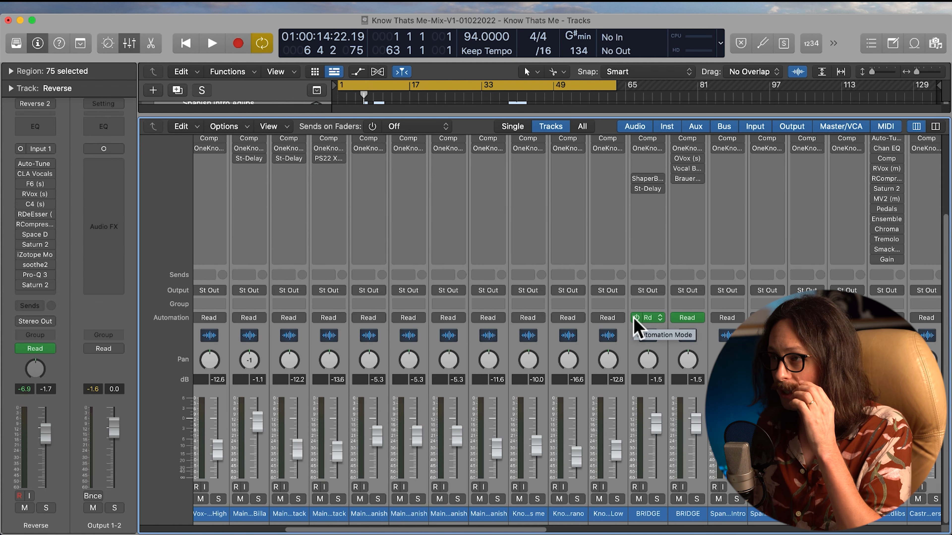
click(634, 317)
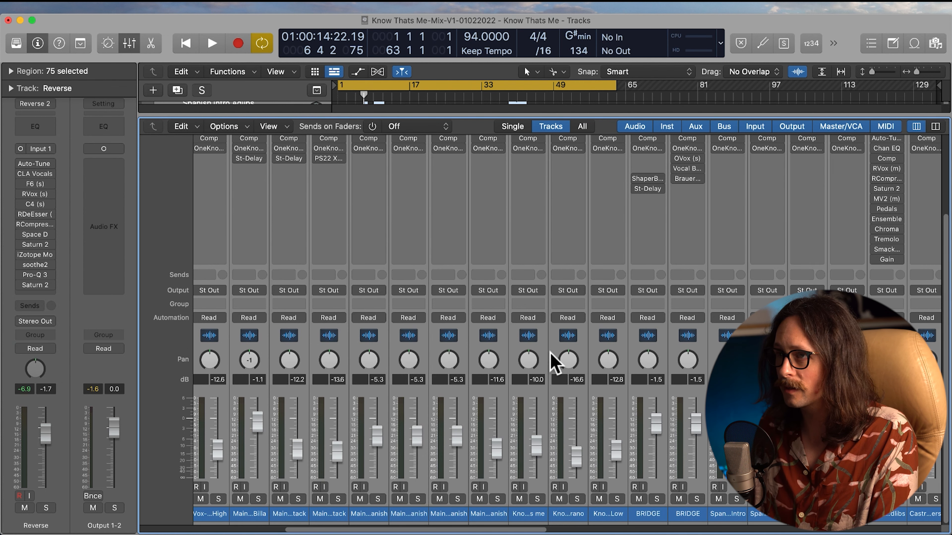
drag(511, 530, 375, 531)
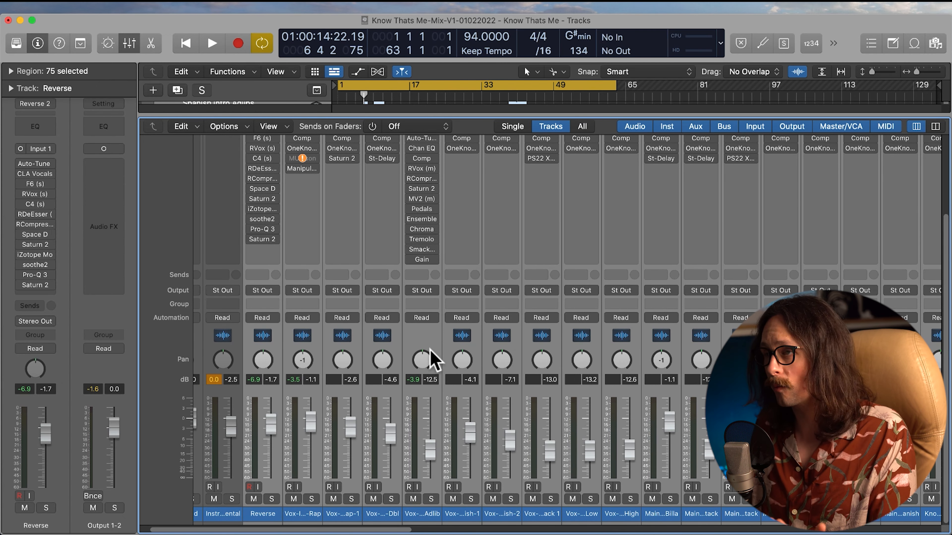
scroll(365, 281, up, 4)
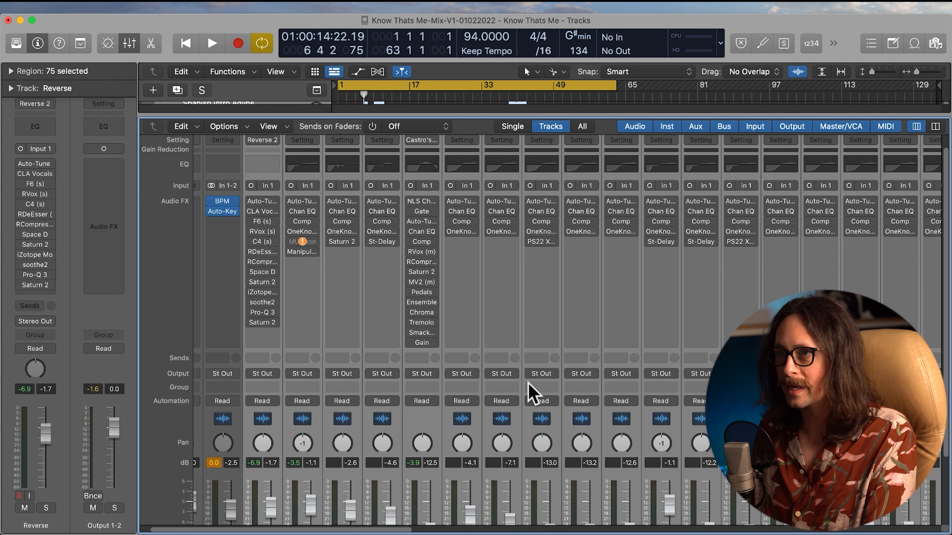
key(x)
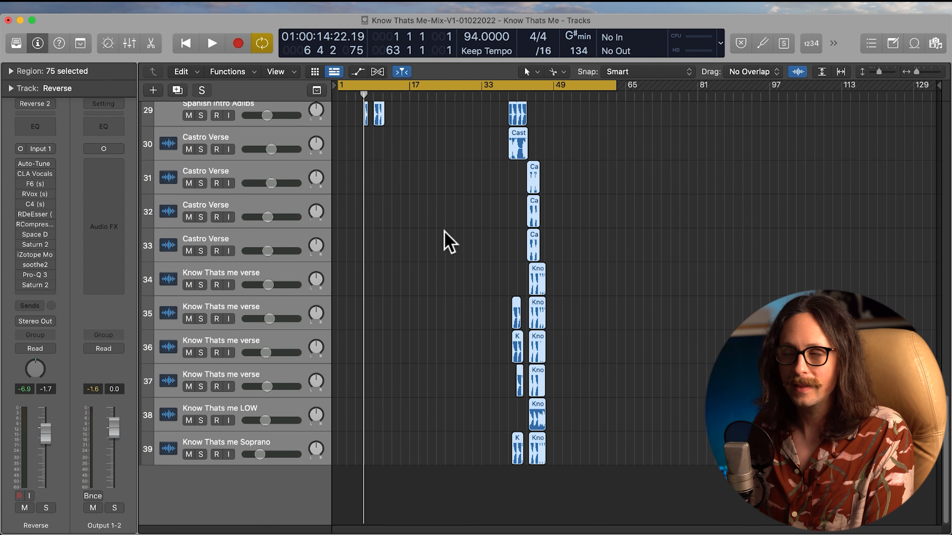
Switch the Output 1-2 channel between mono and stereo, try its pan control, and return it to mono
scroll(456, 270, up, 10)
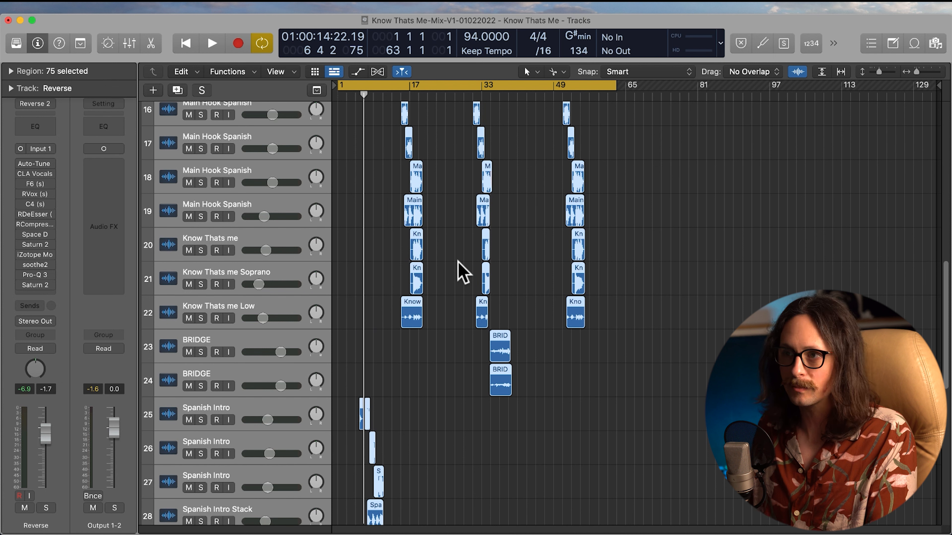
scroll(384, 240, up, 3)
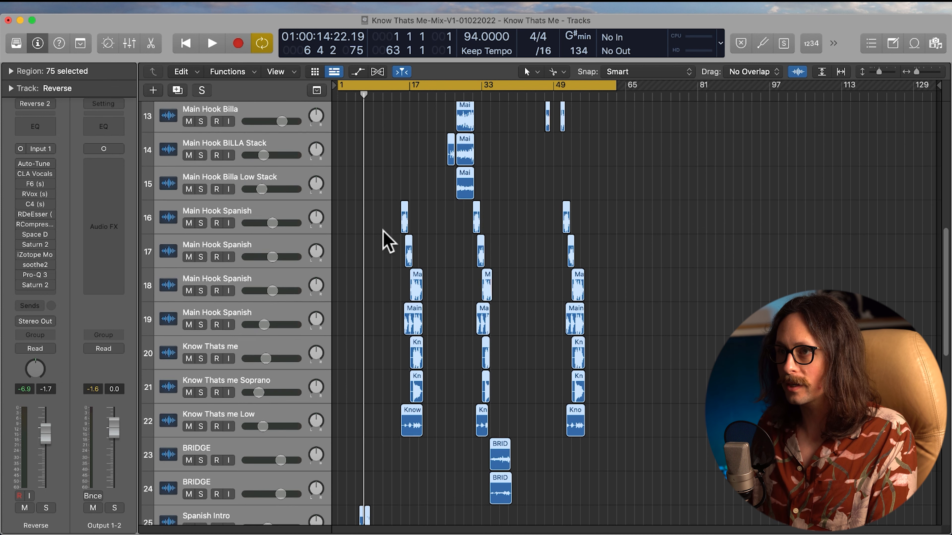
scroll(386, 242, up, 1)
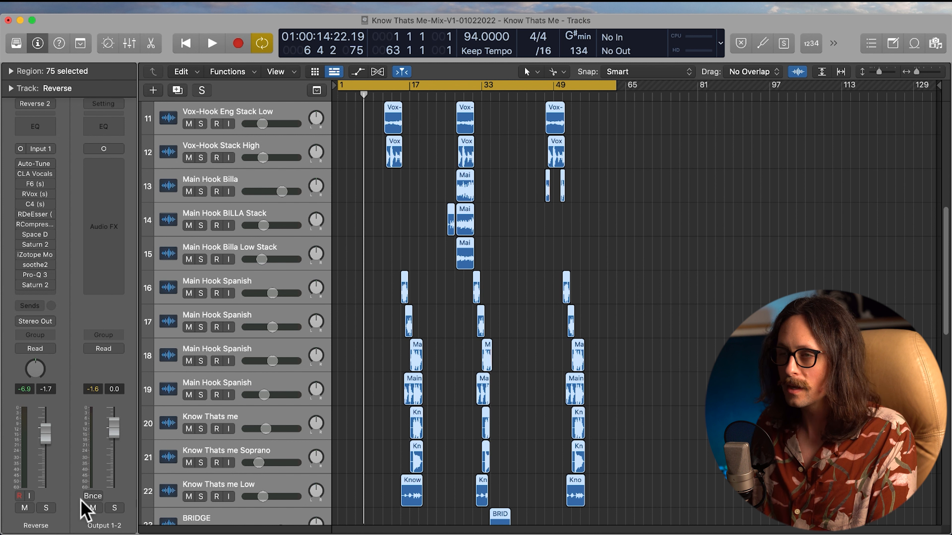
click(104, 149)
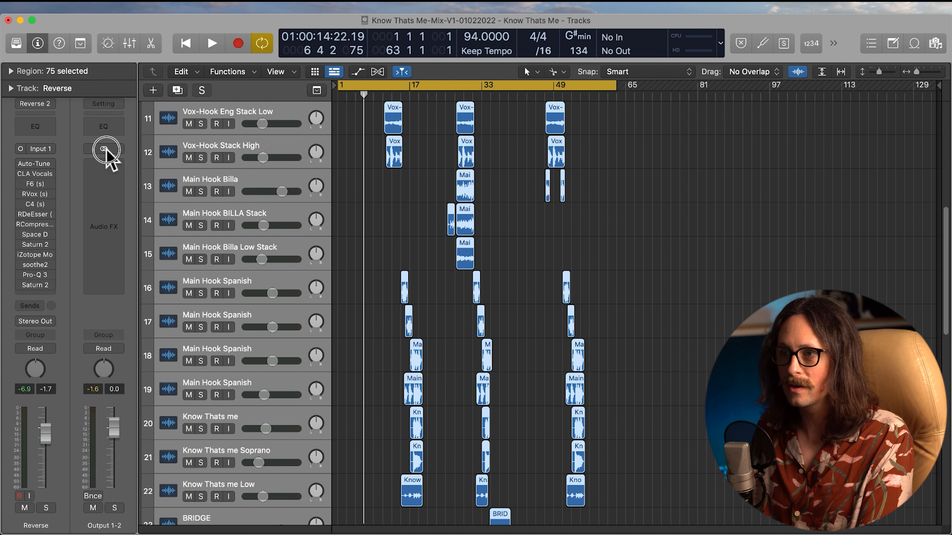
click(106, 149)
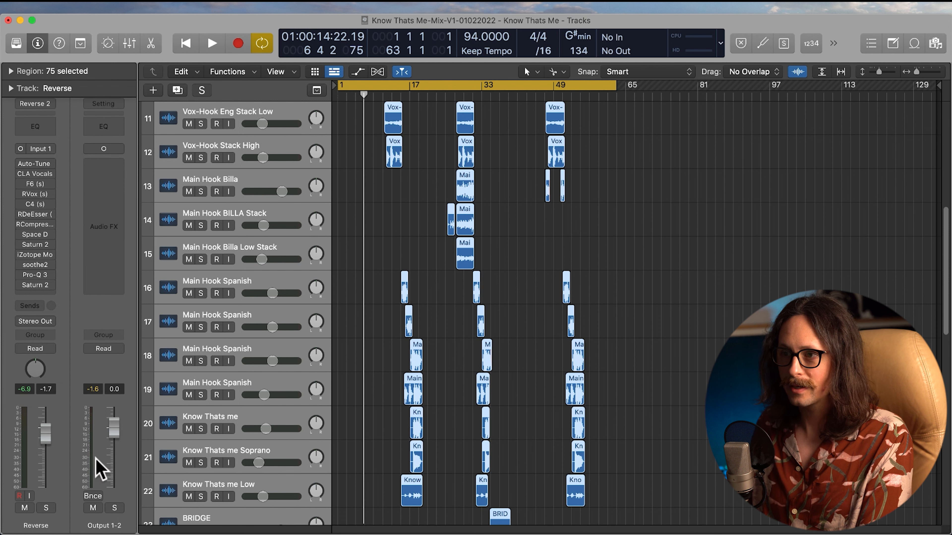
click(111, 150)
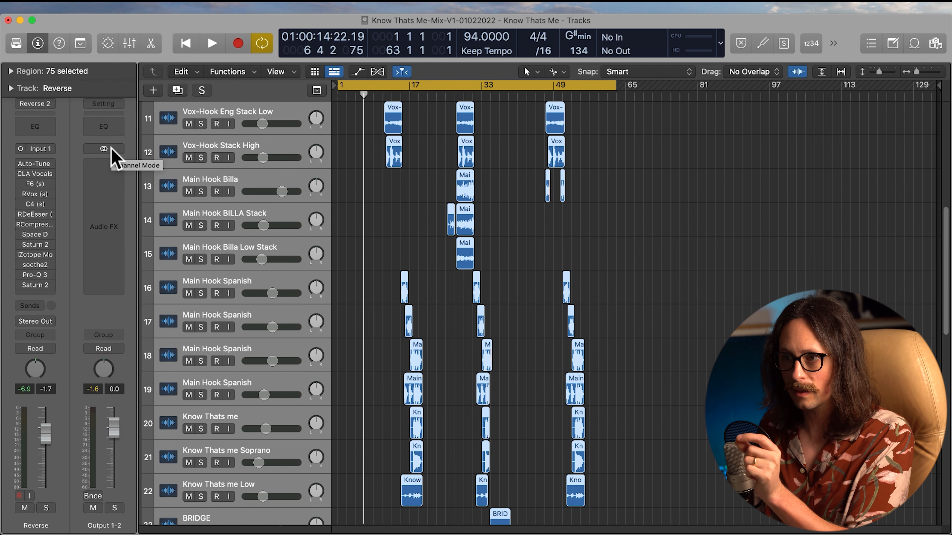
click(111, 150)
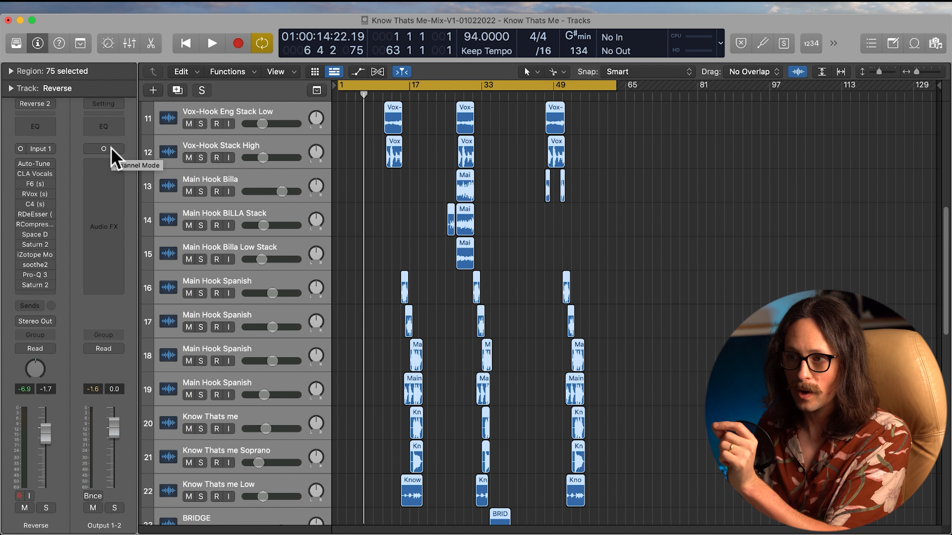
click(111, 150)
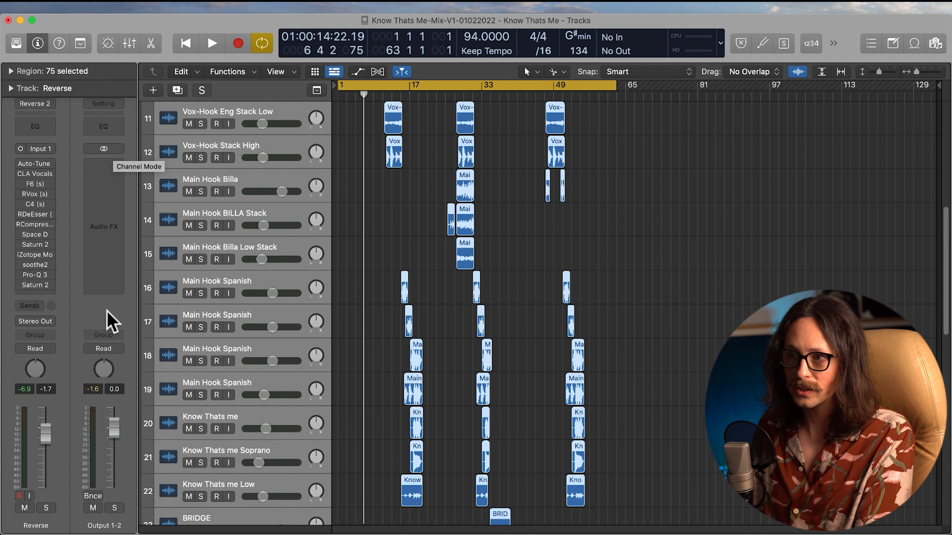
mouse_move(102, 366)
mouse_down()
mouse_move(105, 396)
mouse_move(111, 361)
mouse_up()
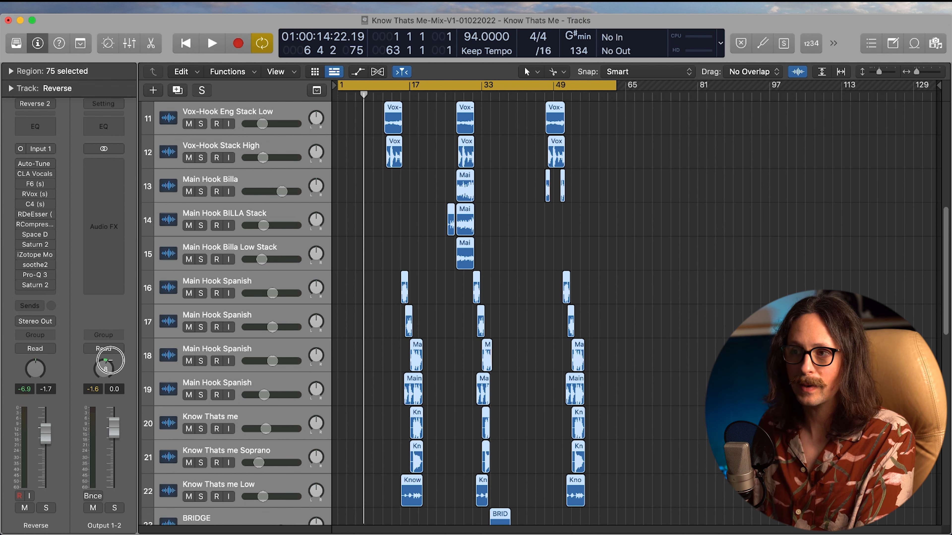
click(104, 149)
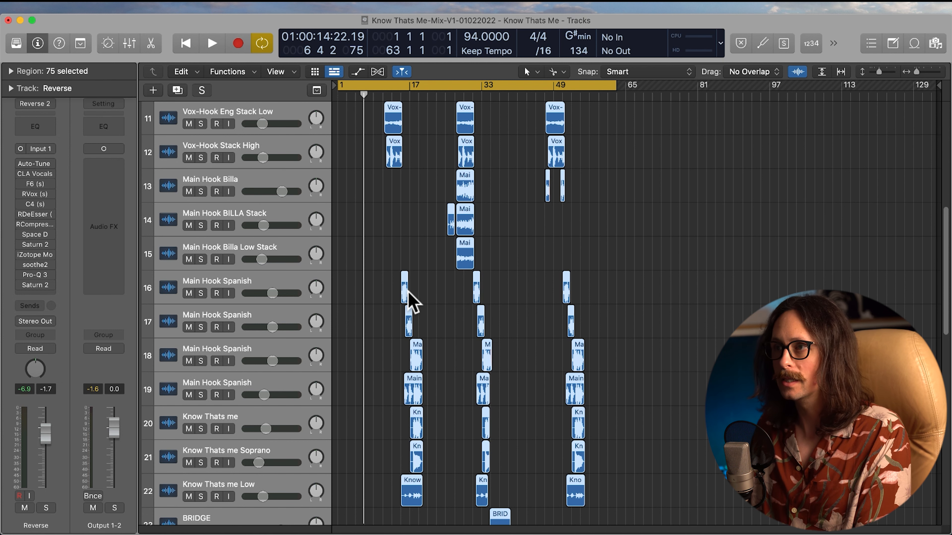
Solo the selected vocal tracks and start exporting the 37 selected tracks as audio files
scroll(408, 293, up, 10)
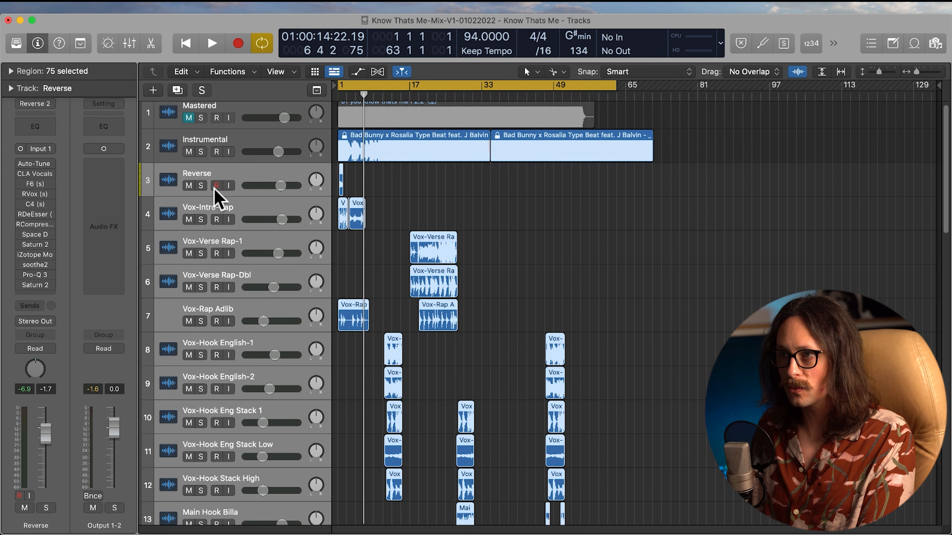
click(202, 186)
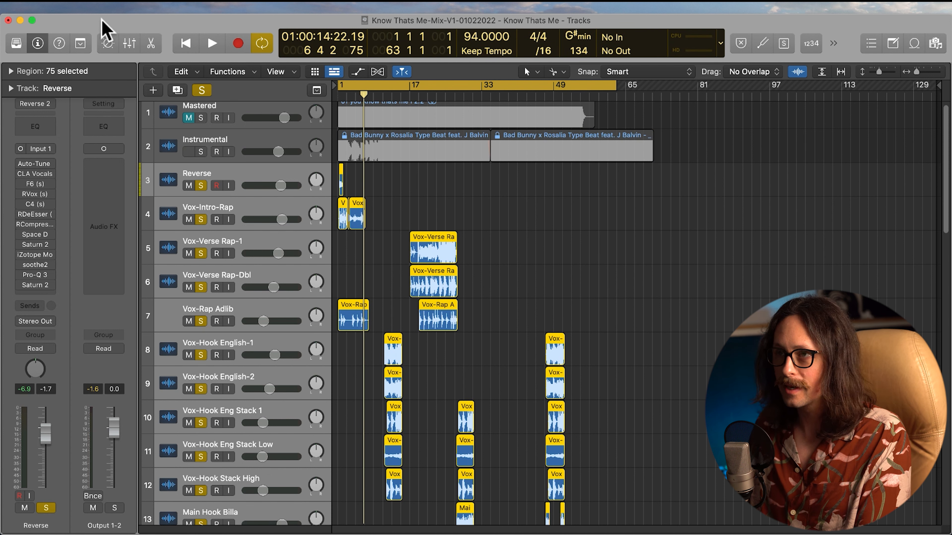
click(88, 6)
mouse_move(108, 260)
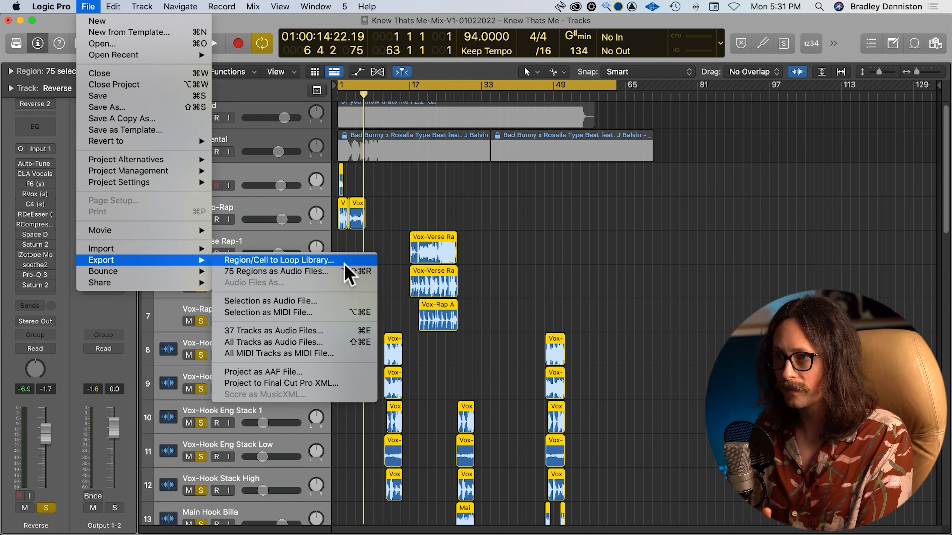
click(334, 331)
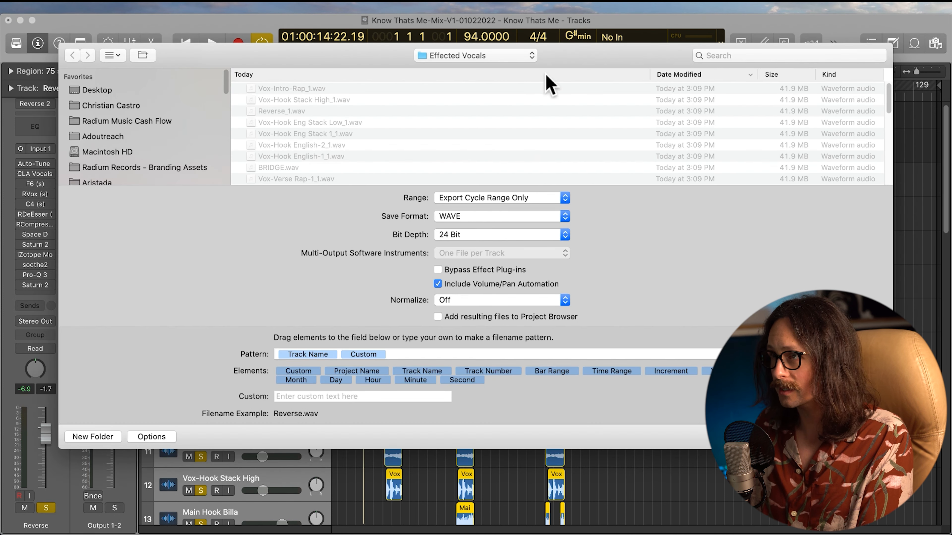
Choose the Dry Vocals folder inside Bounces as the export destination
drag(559, 55, 473, 55)
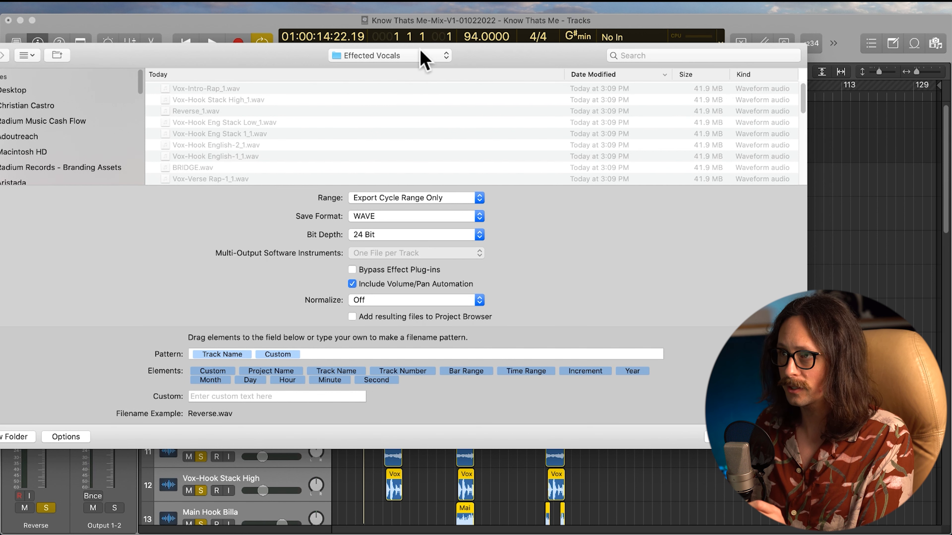
click(419, 64)
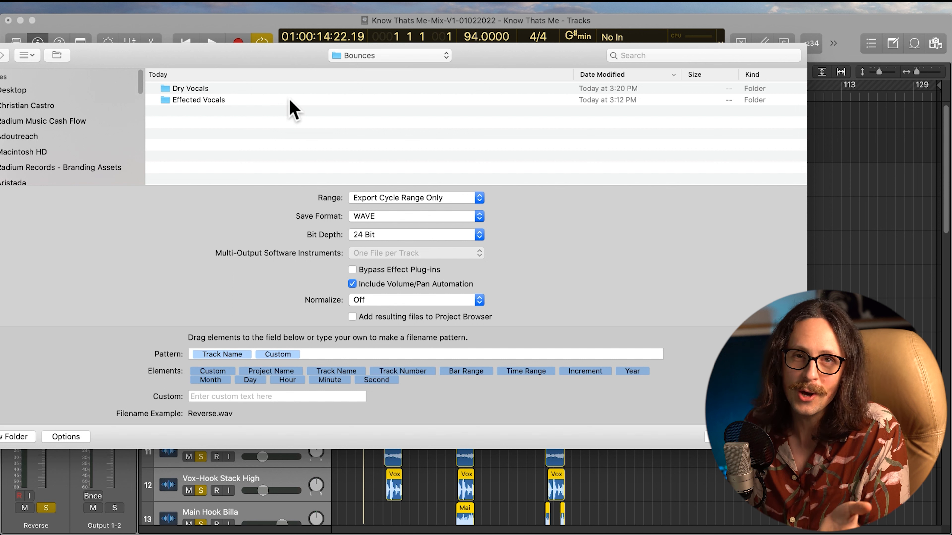
double_click(200, 90)
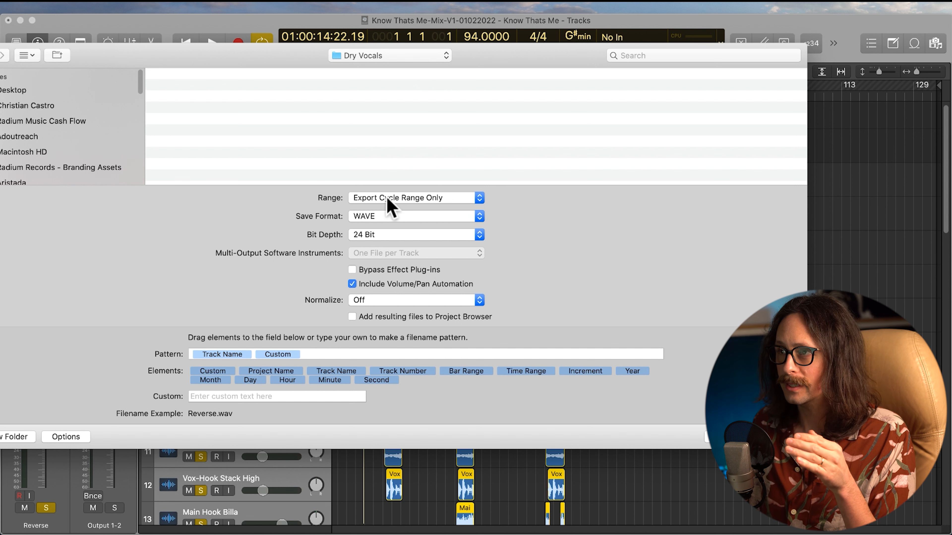
Keep the export at WAVE and 24 Bit, exclude volume and pan automation, and export the tracks
click(381, 216)
click(382, 217)
click(388, 234)
click(442, 237)
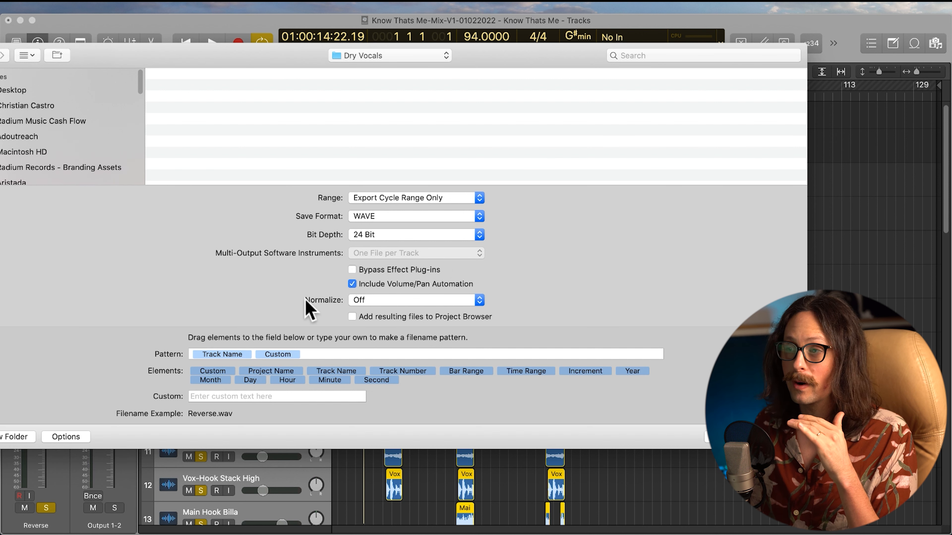
click(352, 284)
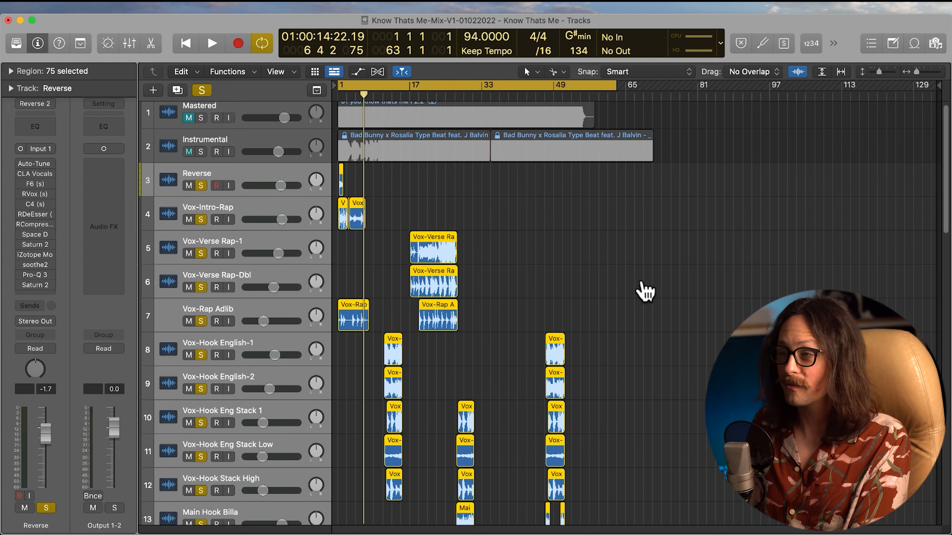
Switch to Finder and find the exported files in the artist's Know That's Me project, under Bounces, Dry Vocals
key(super+h)
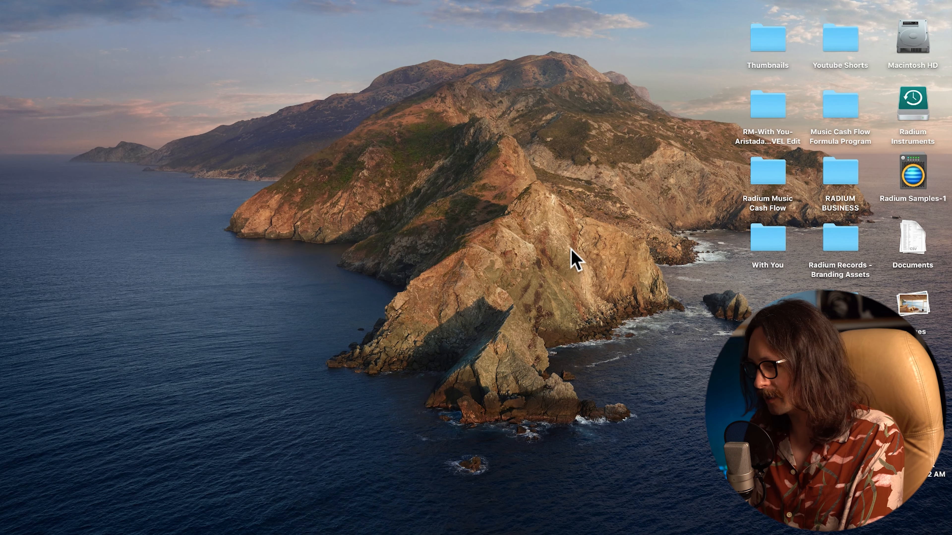
key(super+n)
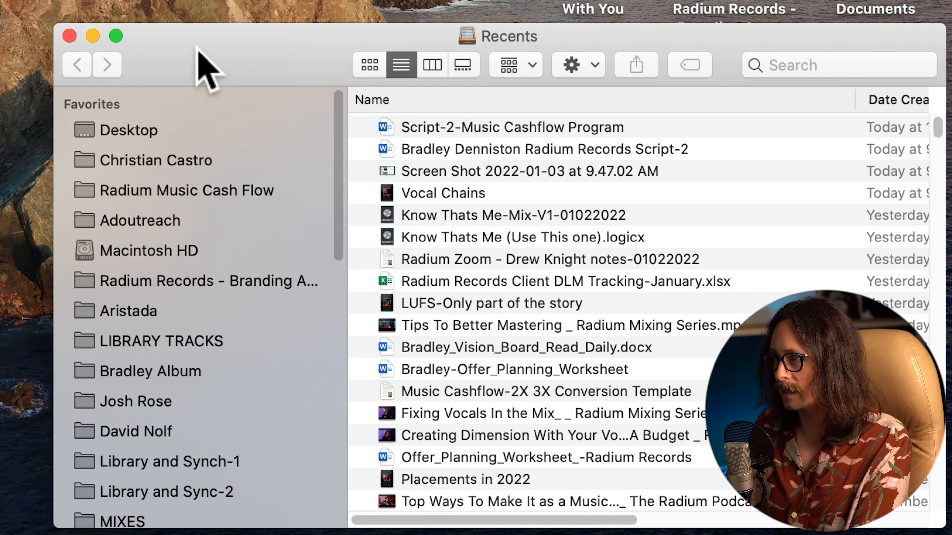
drag(564, 285, 308, 178)
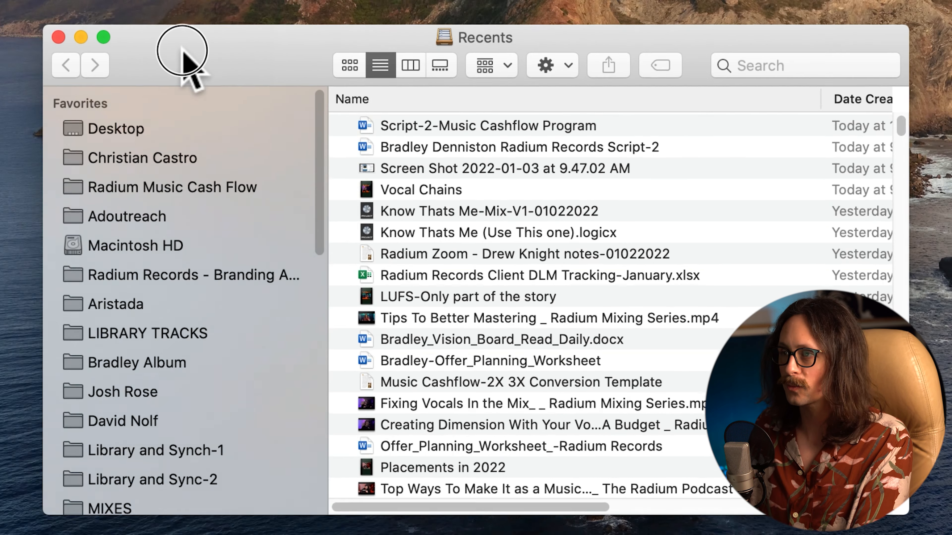
click(135, 155)
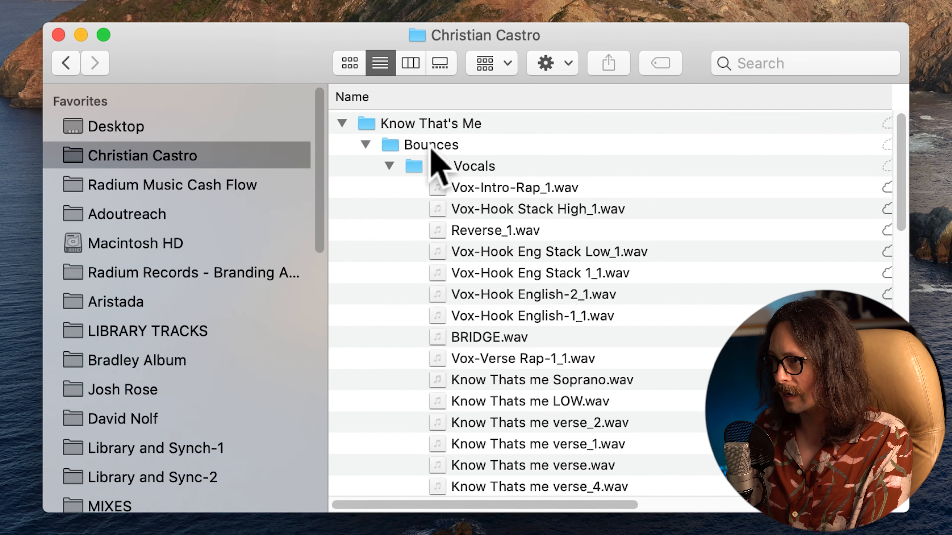
click(436, 168)
Open the file information for Vox-Intro-Rap_1.wav and look through the other exported files in the Dry Vocals folder
click(520, 192)
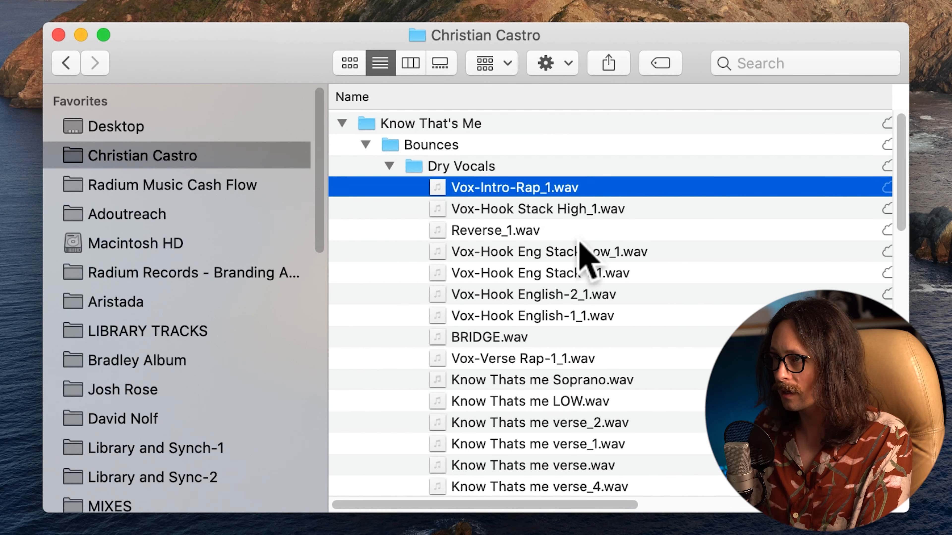
click(473, 166)
key(Left)
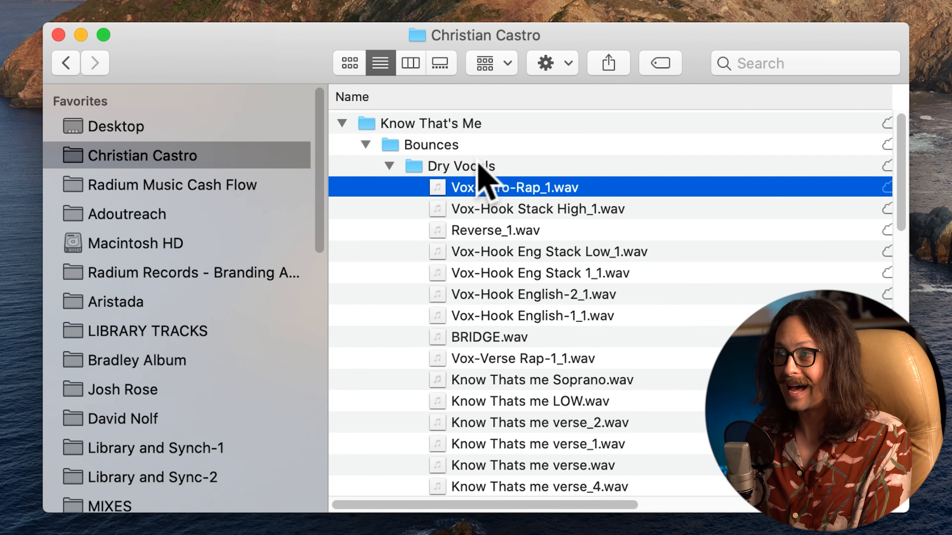
key(super+i)
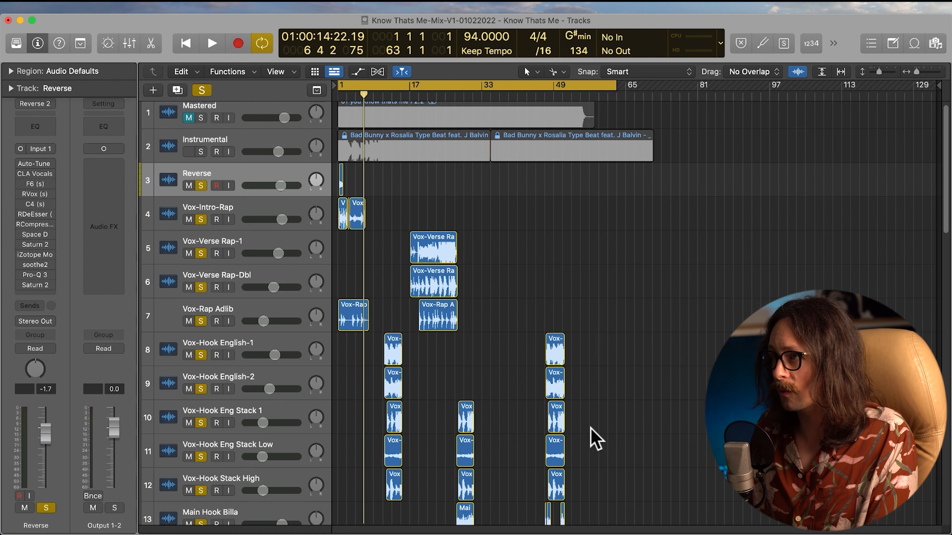
scroll(509, 371, down, 10)
scroll(509, 372, down, 10)
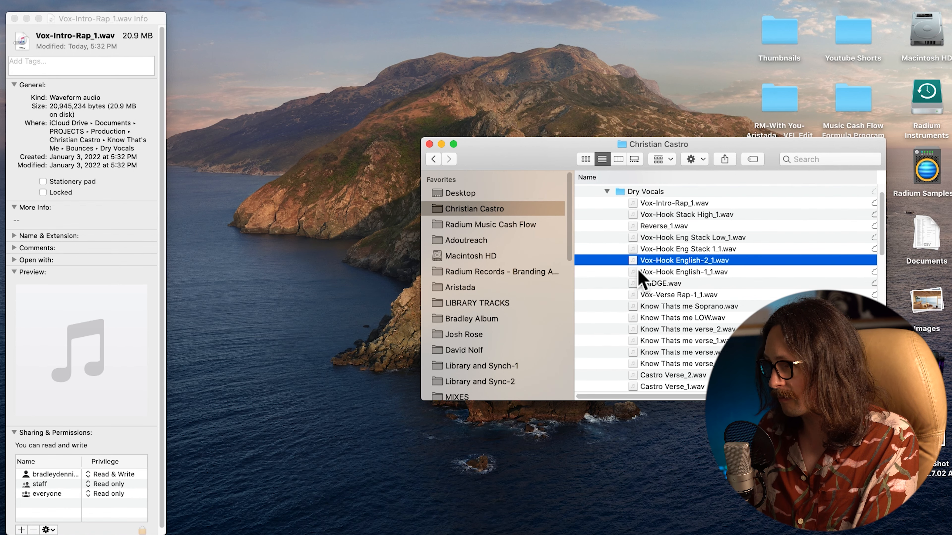
Import Vox-Hook English-2_1.wav from the Dry Vocals folder into the Logic Pro project on a new track and examine its waveform up close
drag(643, 268, 340, 504)
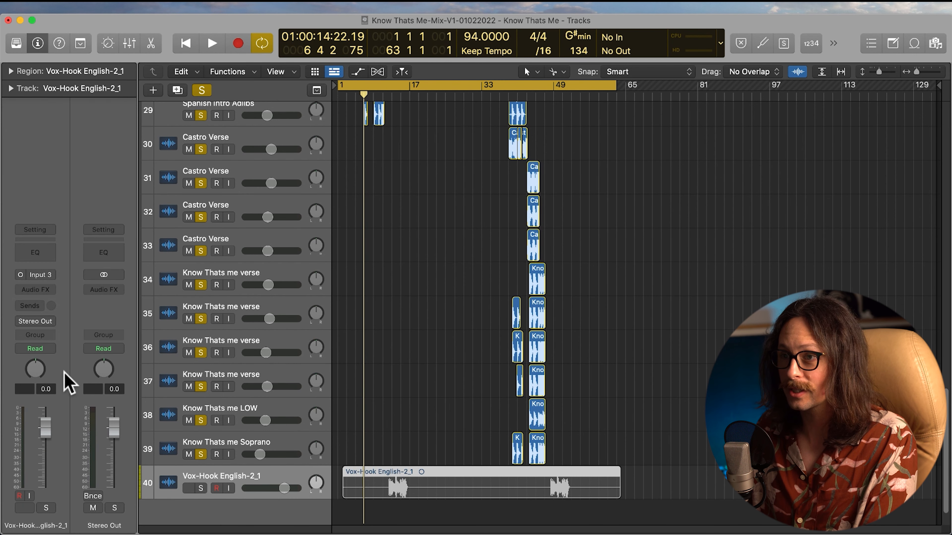
key(ctrl+m)
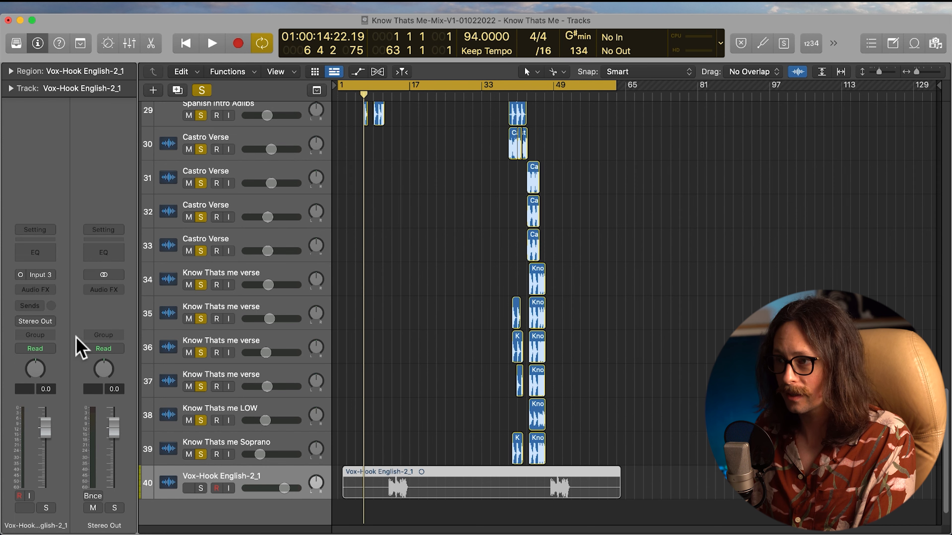
key(z)
drag(542, 329, 720, 466)
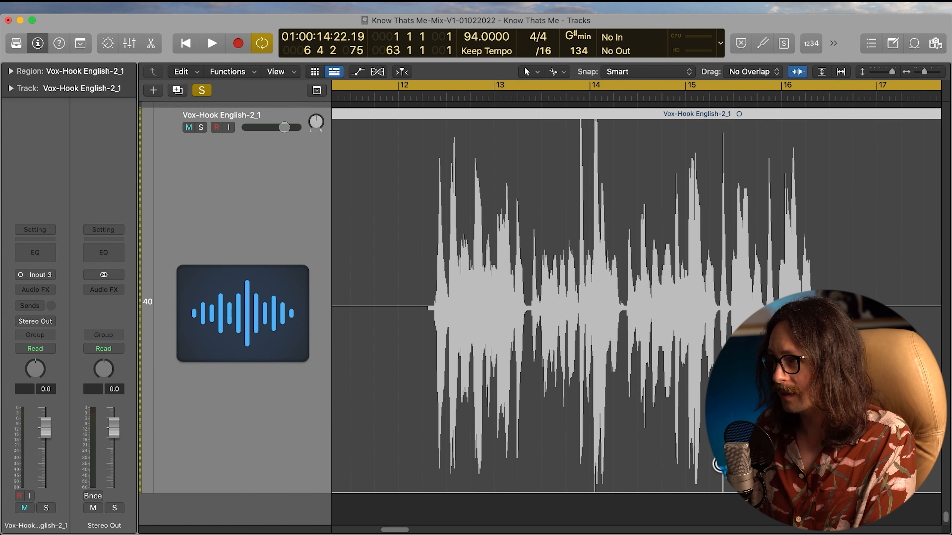
ctrl+alt+click(562, 346)
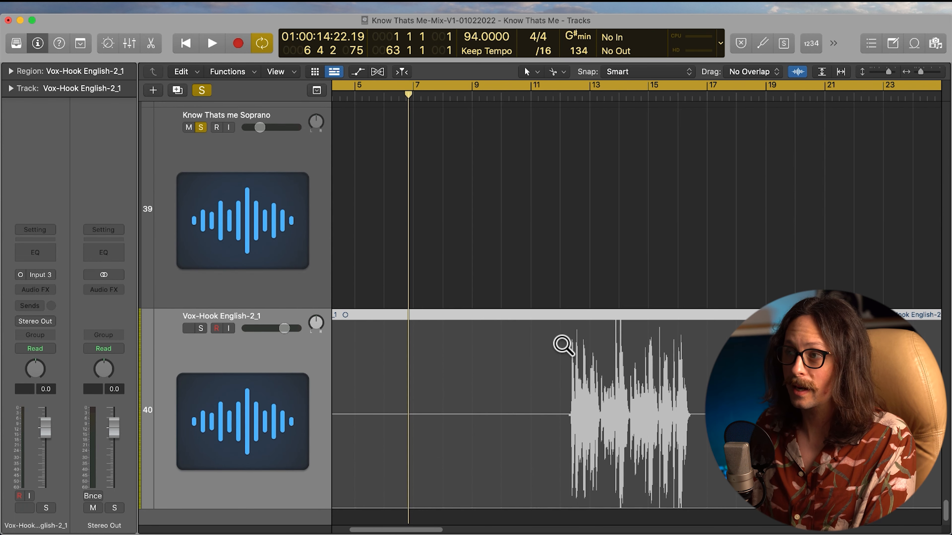
key(ctrl+m)
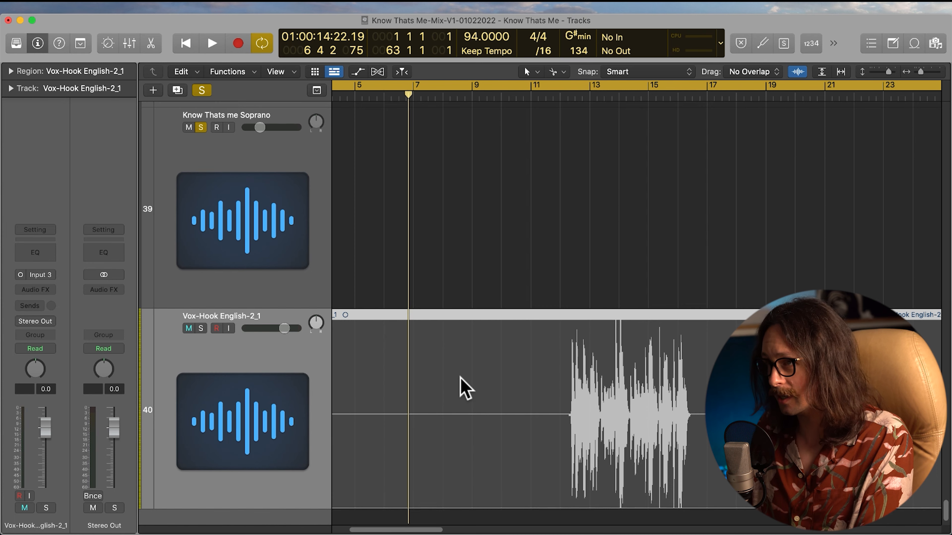
ctrl+alt+click(465, 388)
Return to Finder and import the files from Know Thats me LOW.wav through Know Thats me verse_4.wav into Logic Pro on separate new tracks
key(super+h)
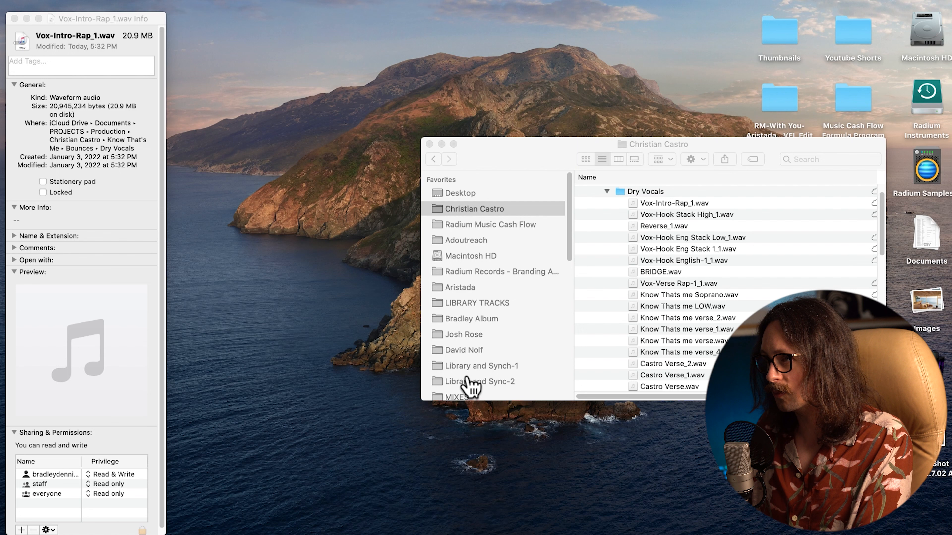
click(683, 308)
shift+click(684, 353)
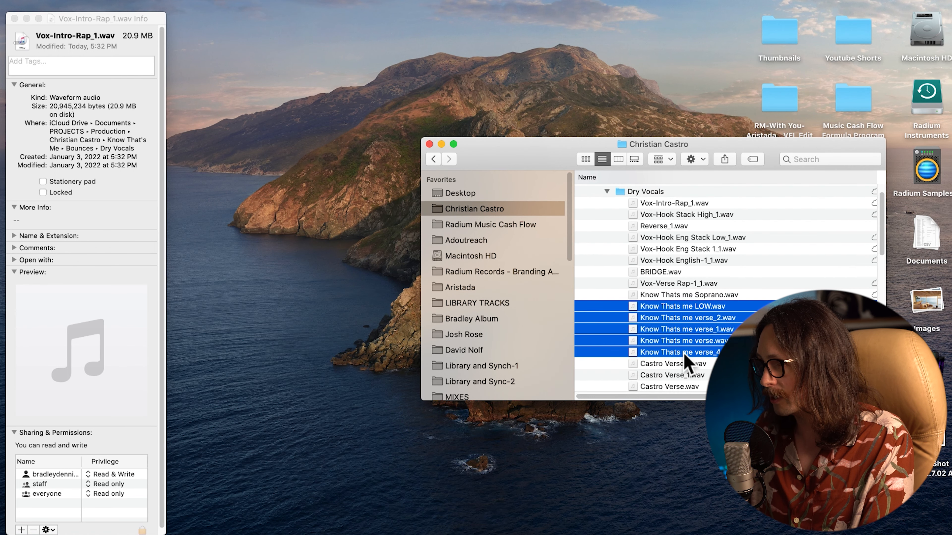
drag(687, 306, 333, 499)
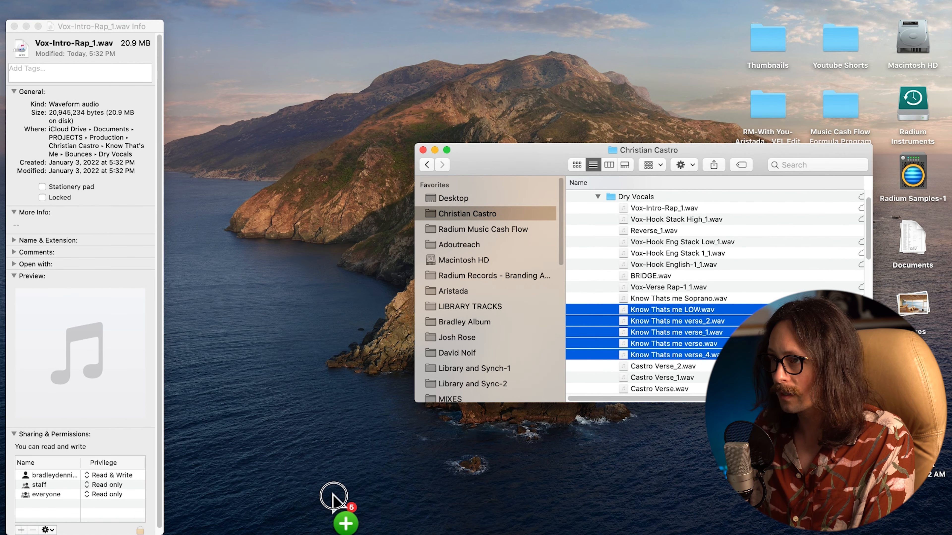
drag(333, 496, 357, 494)
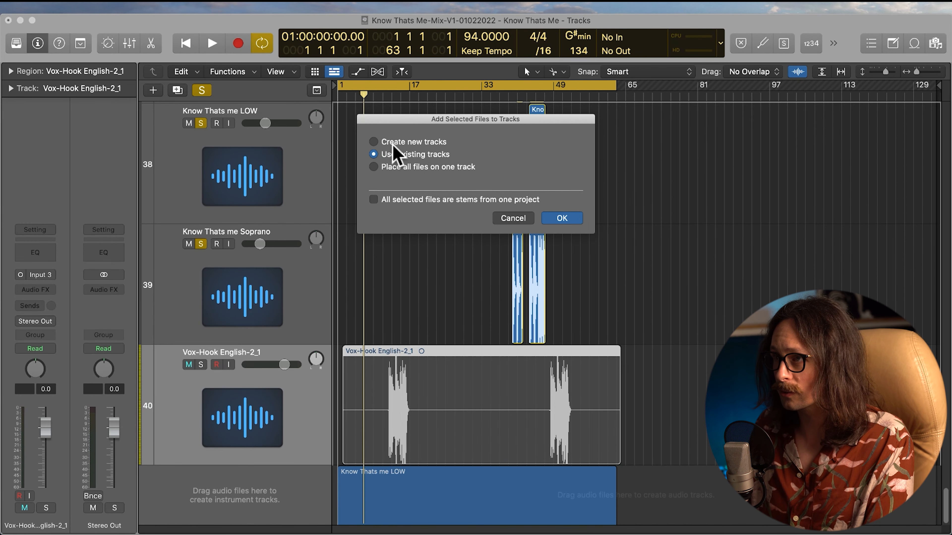
click(375, 142)
click(548, 222)
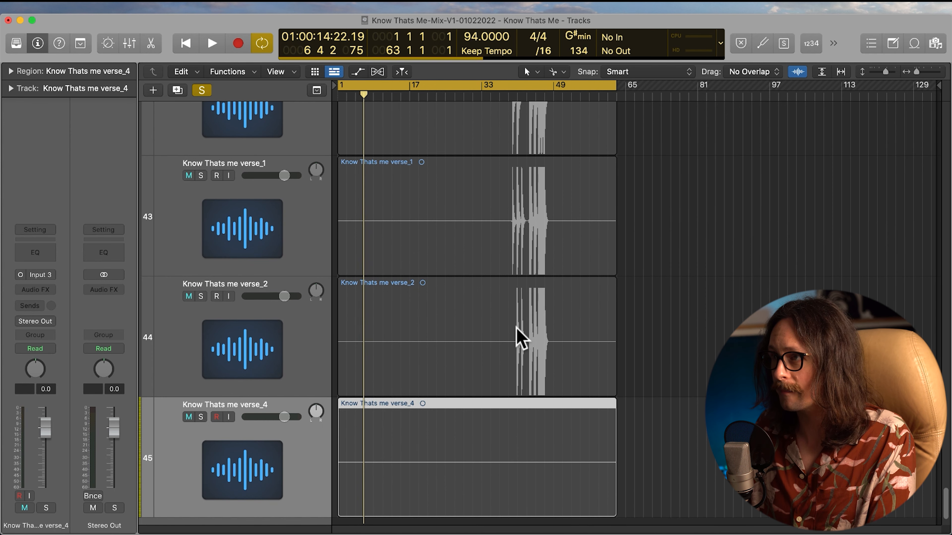
Examine the imported Know Thats me verse_2 waveform up close, and look over the vocal tracks in the full arrangement
click(481, 315)
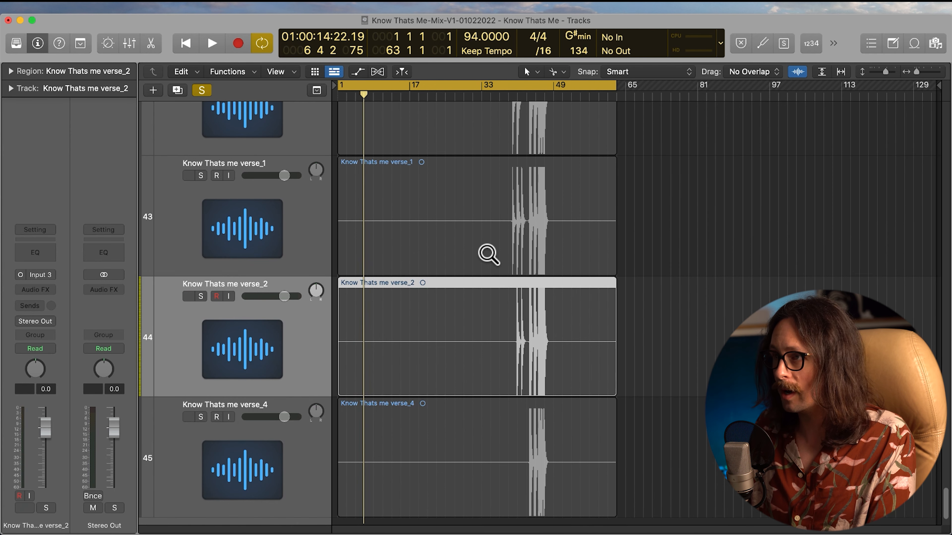
drag(486, 253, 648, 439)
drag(476, 170, 616, 256)
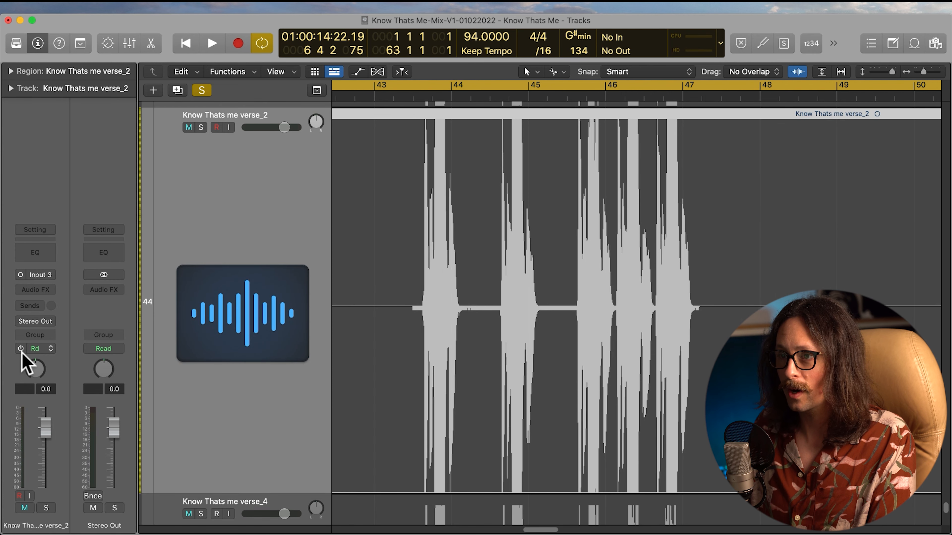
ctrl+alt+click(464, 238)
ctrl+alt+click(463, 238)
click(518, 244)
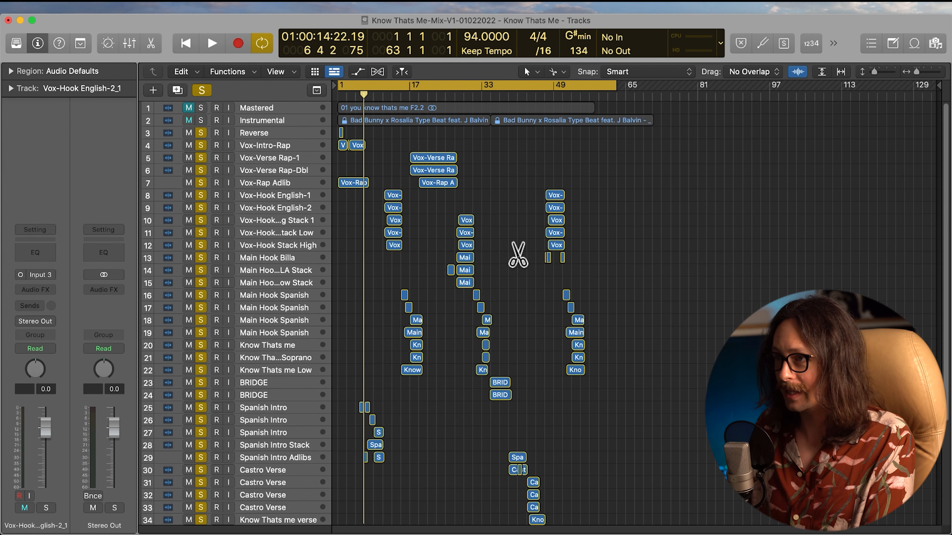
scroll(459, 323, down, 5)
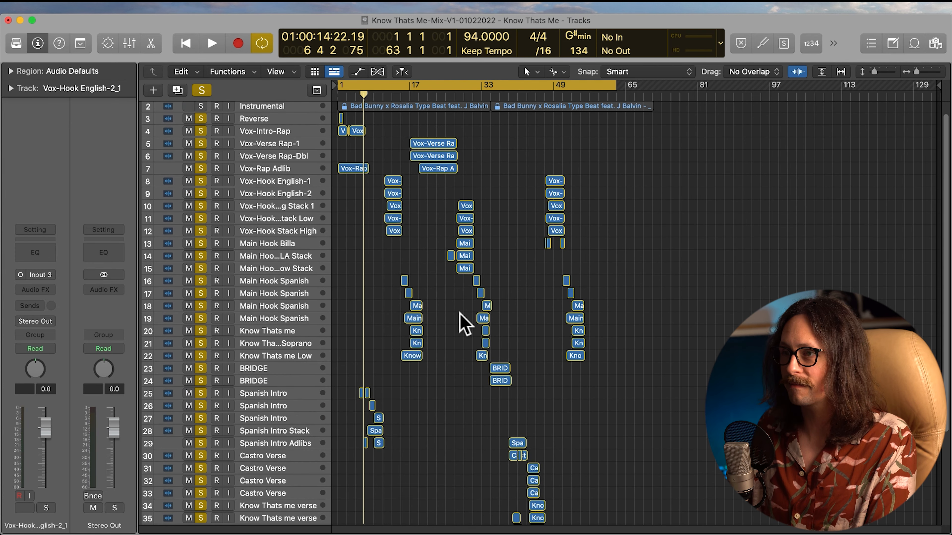